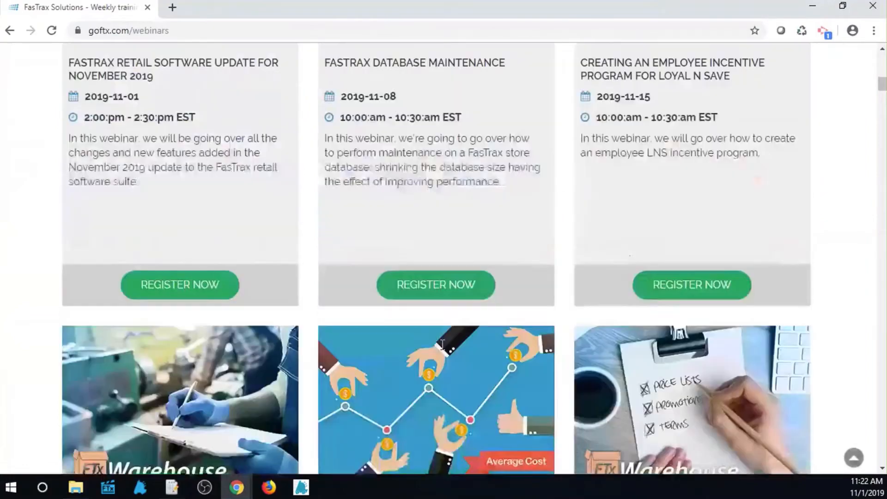
Look through the upcoming and recorded webinars on the FasTrax weekly training page.
scroll(443, 344, "down", 10)
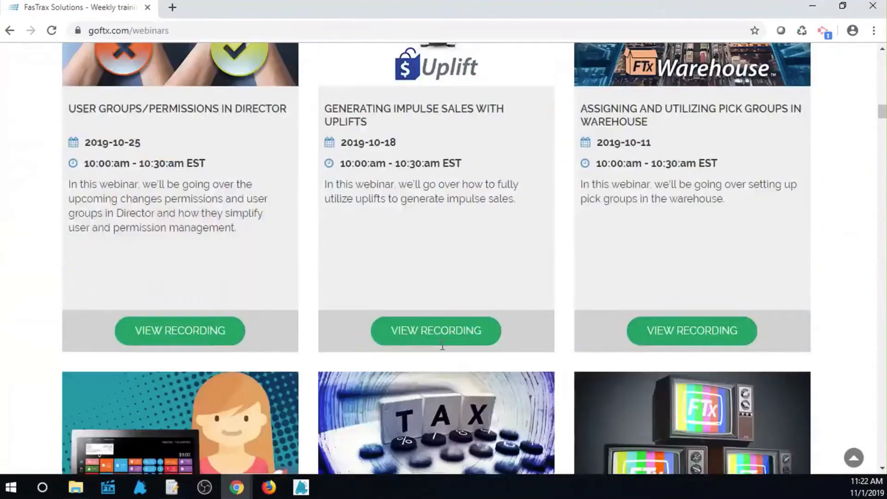
scroll(503, 319, "up", 5)
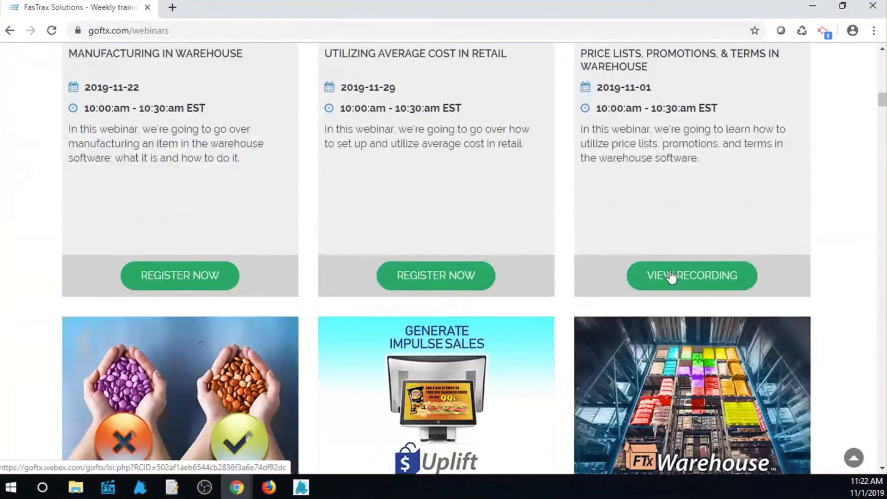
scroll(672, 276, "up", 6)
scroll(672, 276, "up", 10)
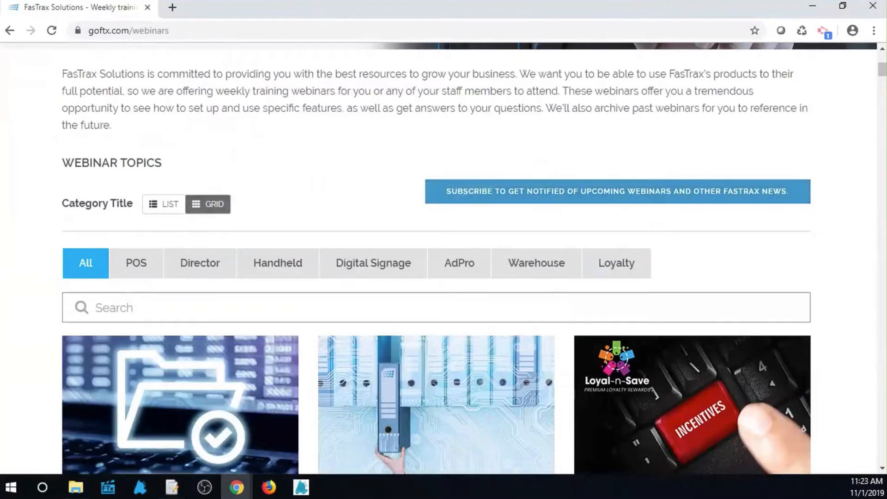
Switch to the FasTrax Warehouse item maintenance window and show the existing price lists.
mouse_move(173, 491)
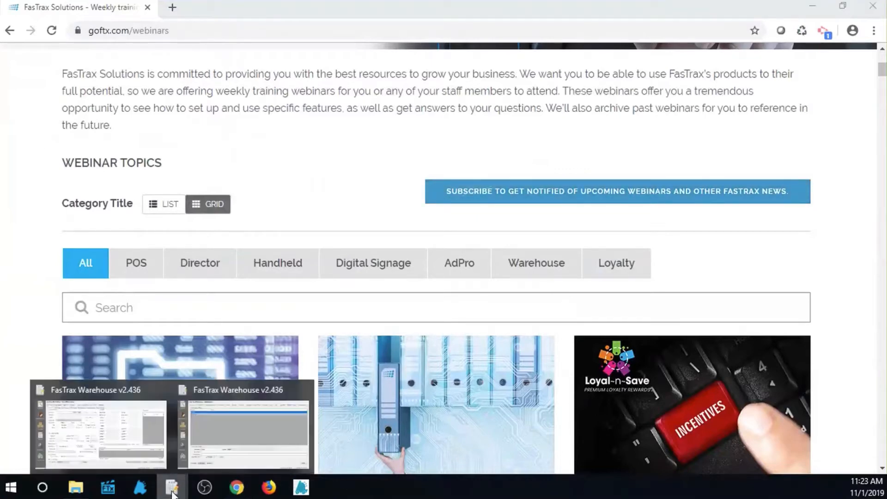
left_click(124, 433)
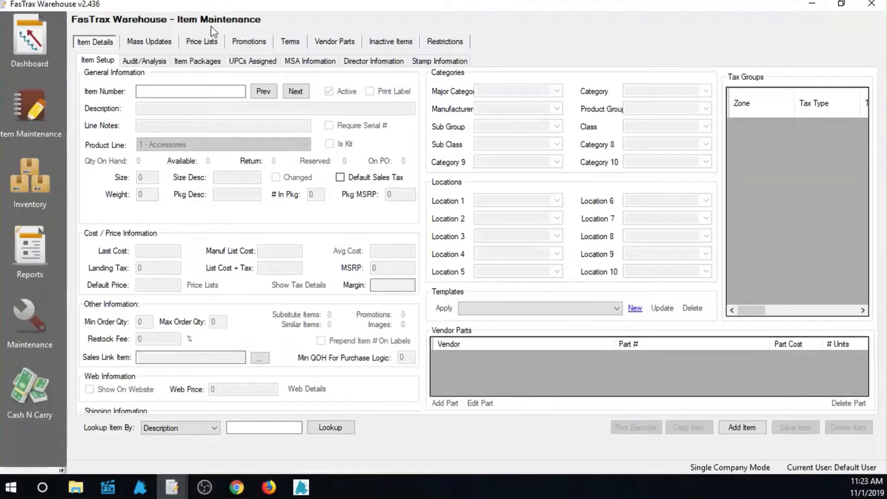
left_click(203, 44)
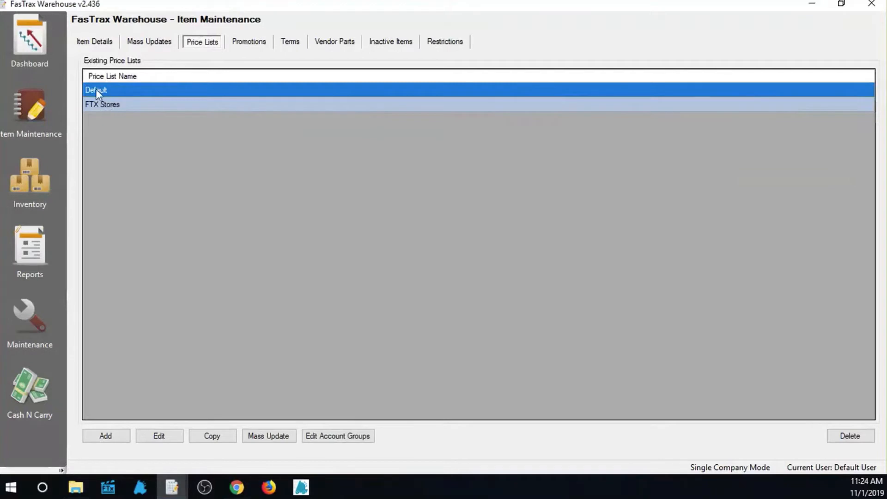
Start adding a new price list, and cancel at the name entry.
left_click(108, 105)
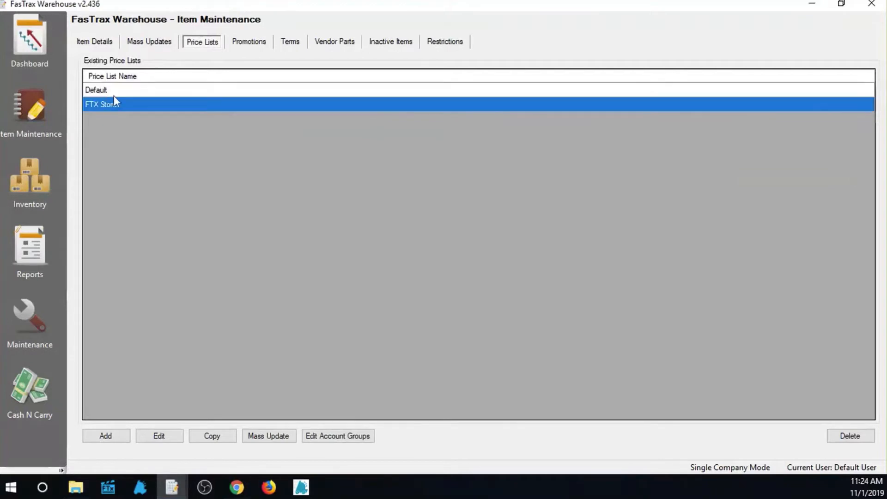
left_click(114, 96)
left_click(116, 105)
left_click(107, 436)
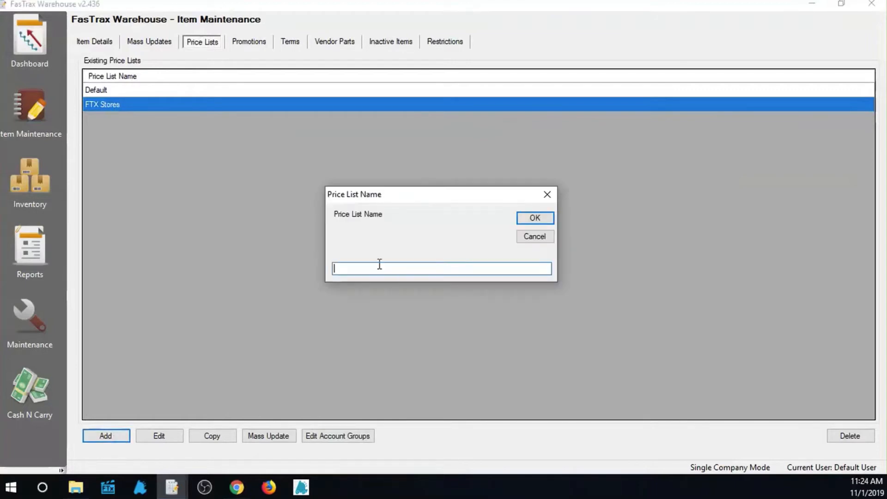
left_click(547, 194)
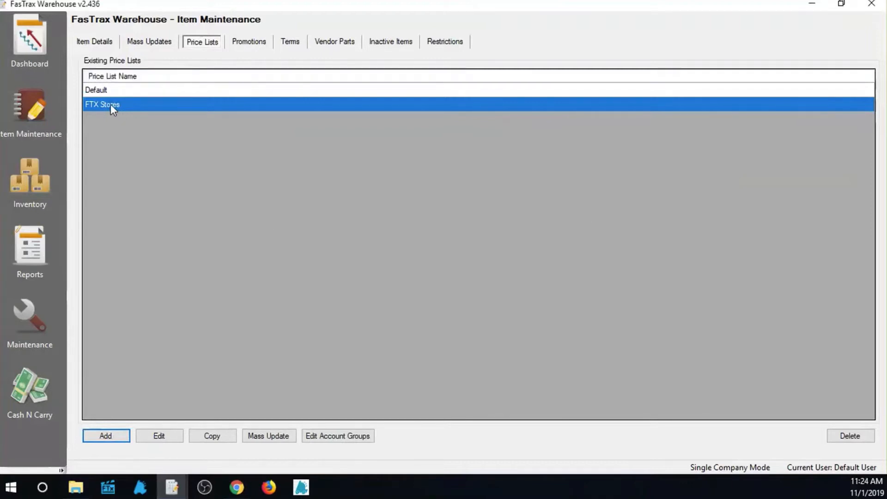
Open the FTX Stores price list for editing and go through its product lines from Cigarettes to E-Cig.
left_click(111, 104)
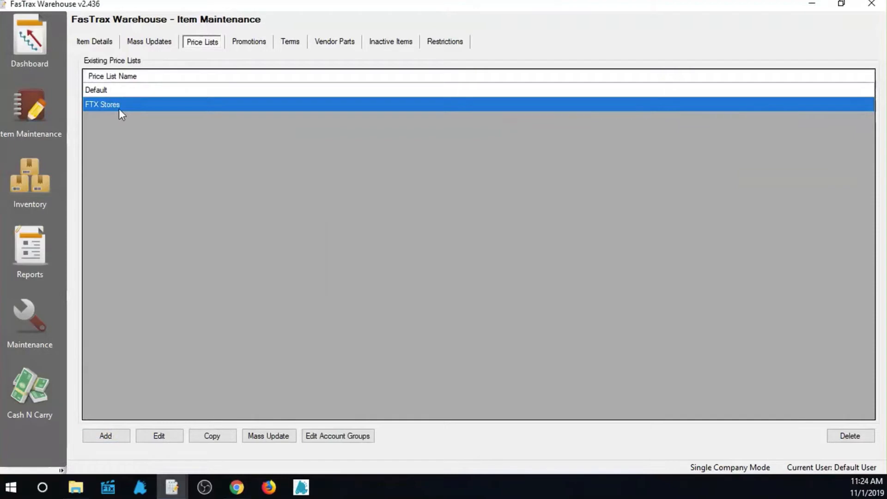
left_click(160, 436)
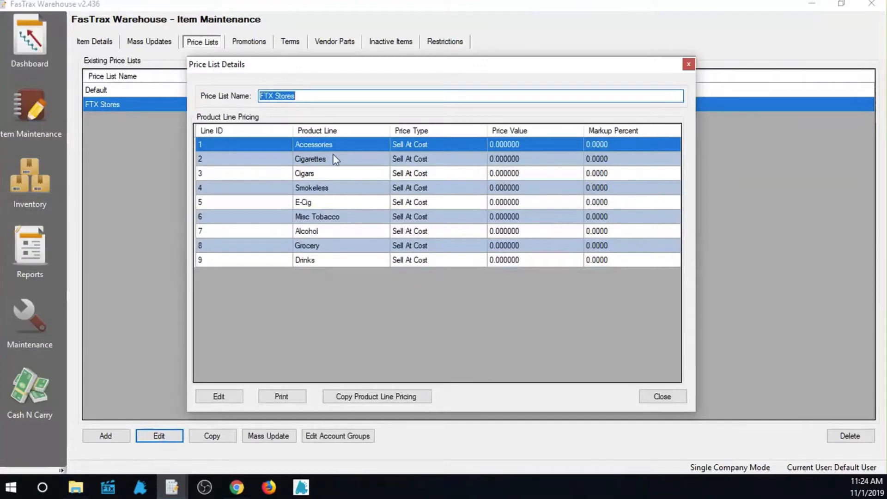
left_click(321, 159)
left_click(317, 174)
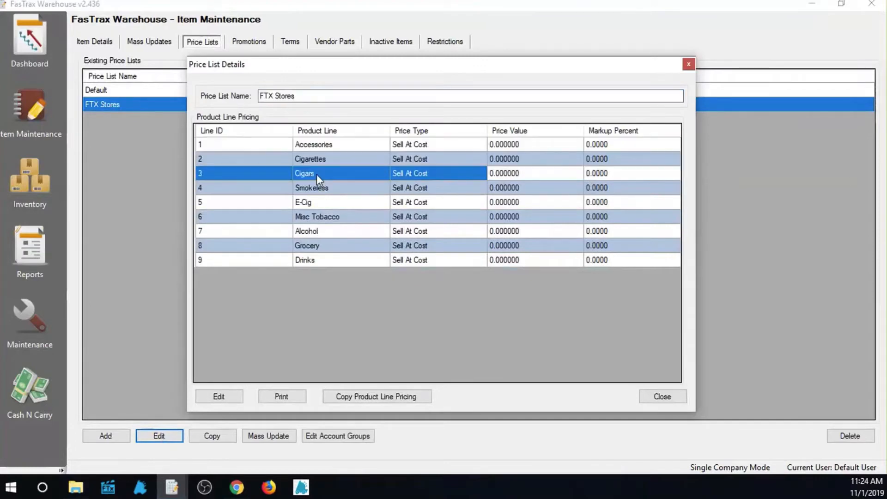
left_click(315, 189)
left_click(314, 206)
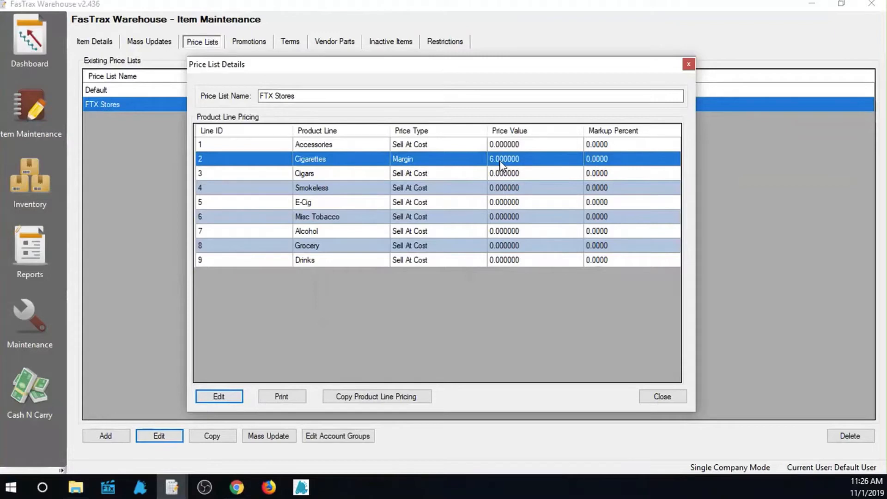
Open the Cigarettes product line pricing for editing and try the % Markup and % Discount price types.
left_click(226, 397)
left_click(511, 214)
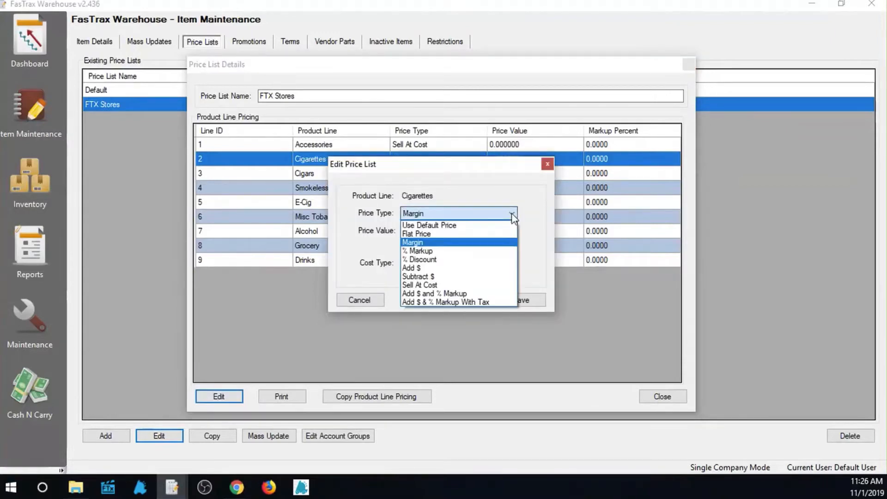
left_click(434, 252)
left_click(466, 218)
left_click(437, 249)
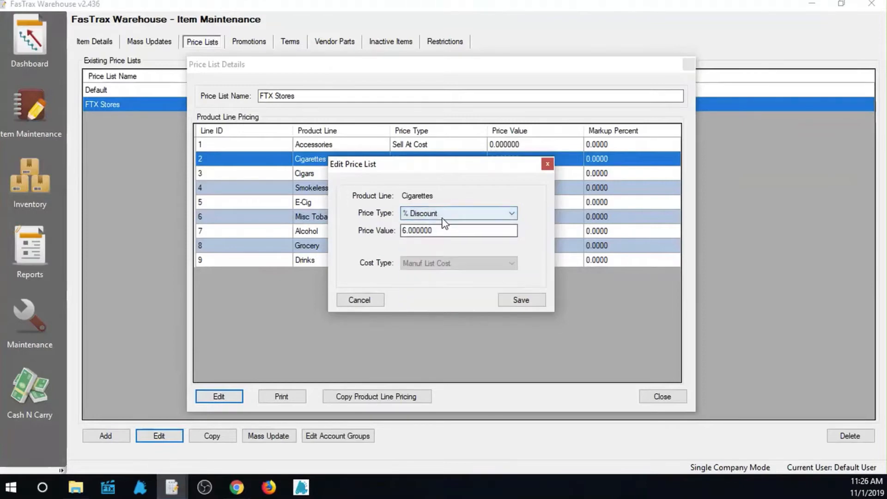
Try the % Markup price type for Cigarettes and view its available cost types.
left_click(443, 214)
left_click(418, 251)
left_click(459, 263)
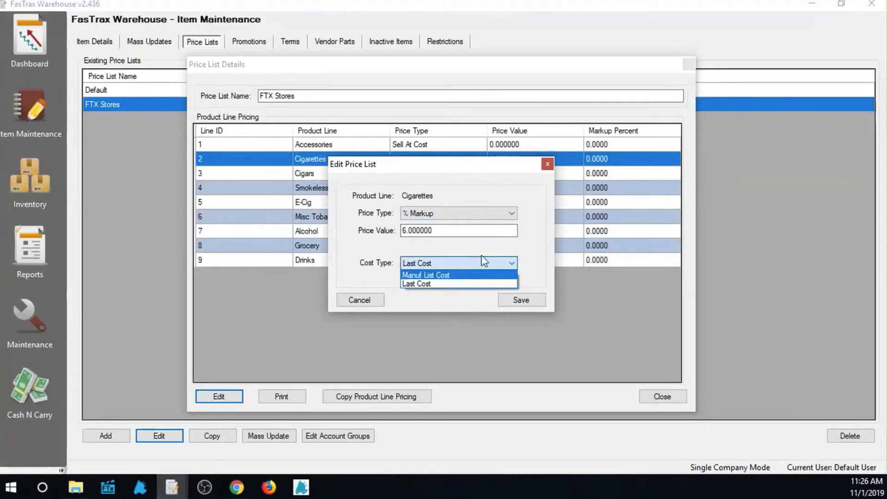
left_click(501, 213)
left_click(501, 214)
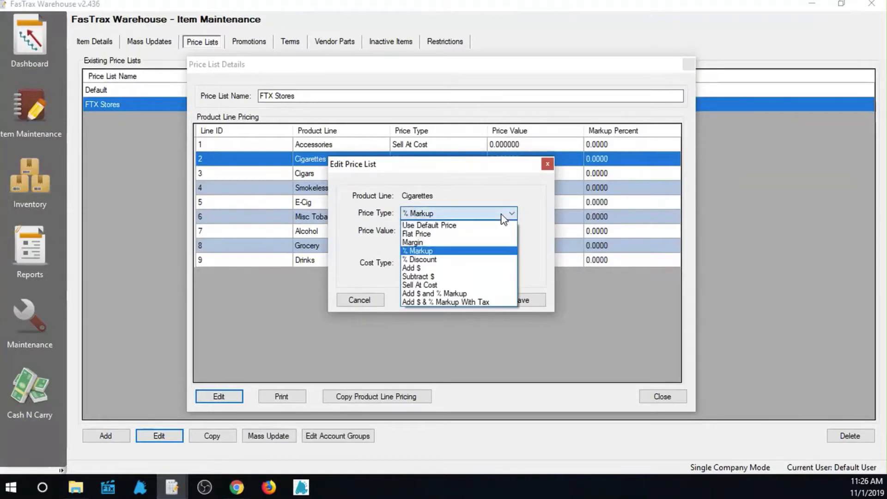
Try the Add $ and Subtract $ price types for Cigarettes.
left_click(452, 268)
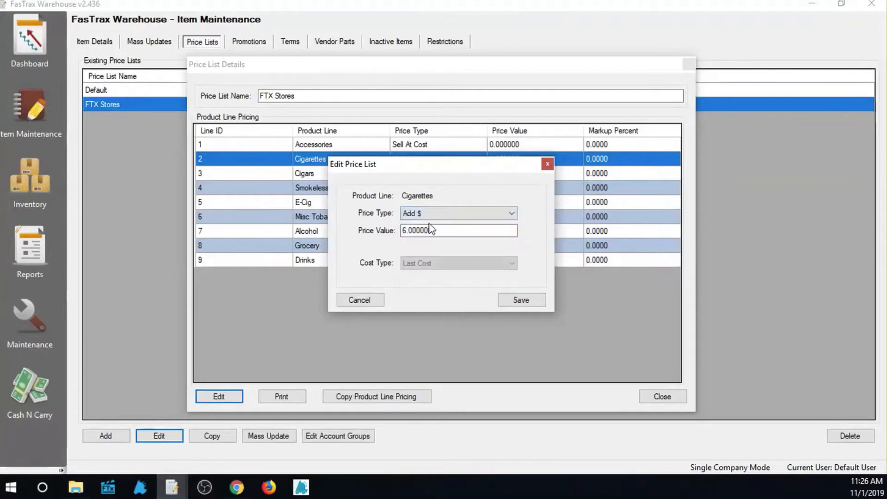
left_click(446, 219)
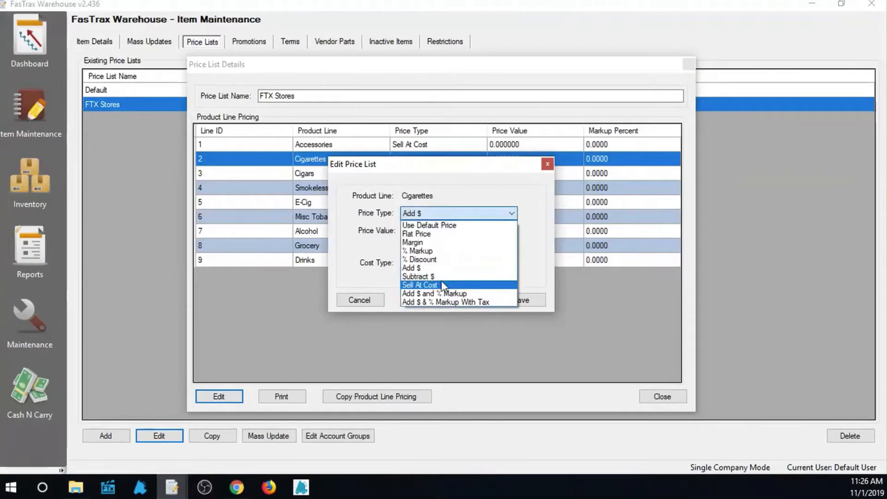
left_click(439, 277)
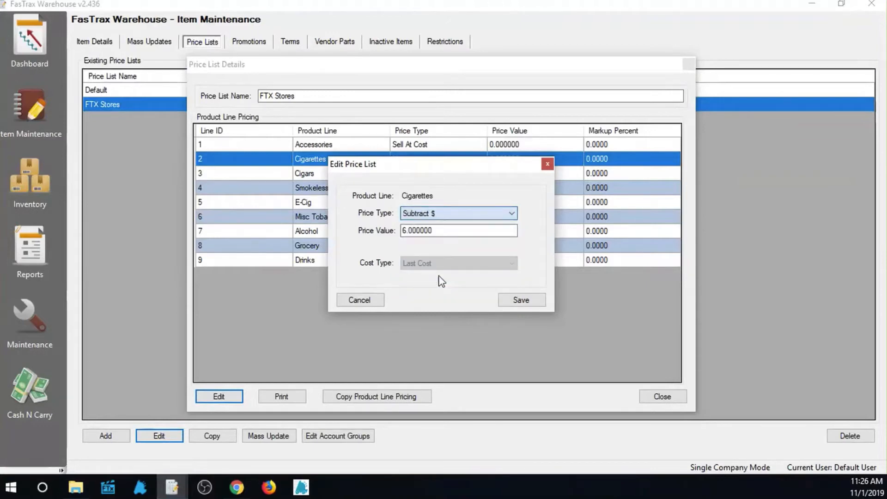
left_click(456, 213)
left_click(536, 205)
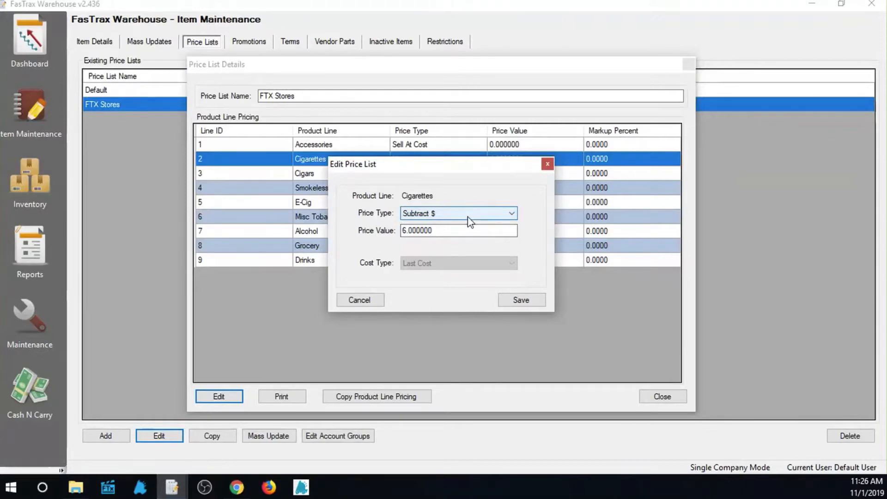
Set the Cigarettes price type to Sell At Cost with the Last Cost cost type, and save it.
left_click(488, 215)
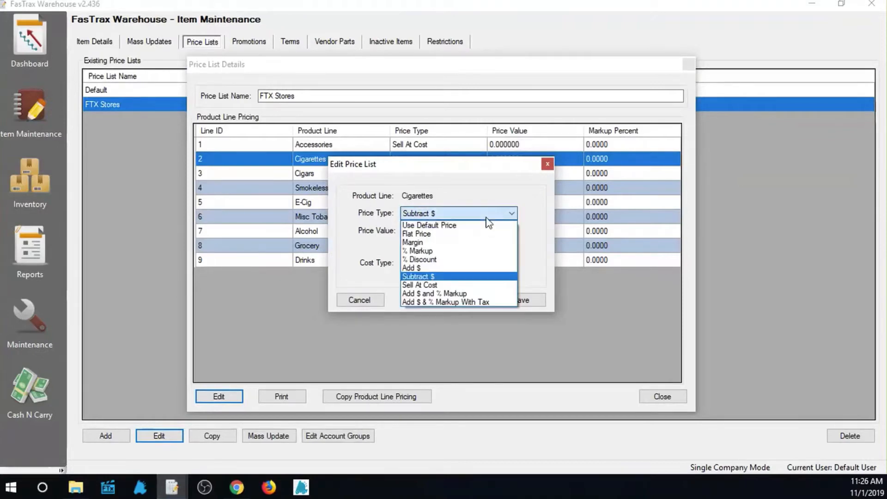
left_click(455, 286)
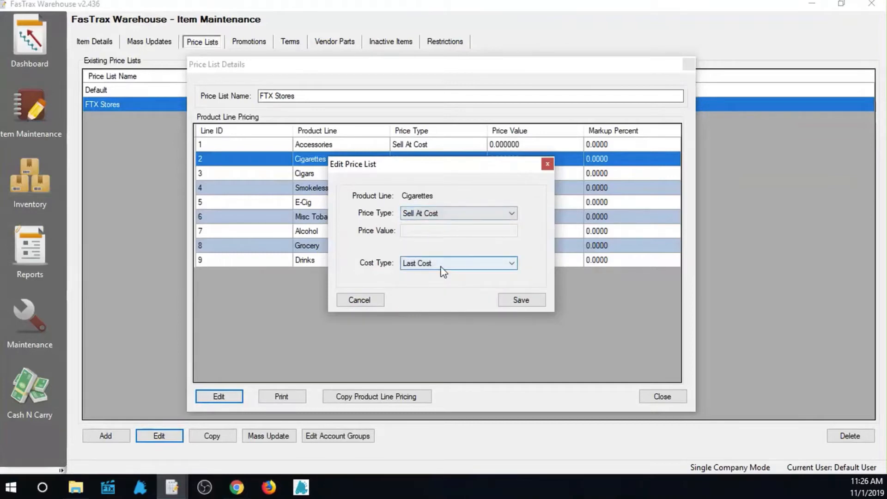
left_click(467, 261)
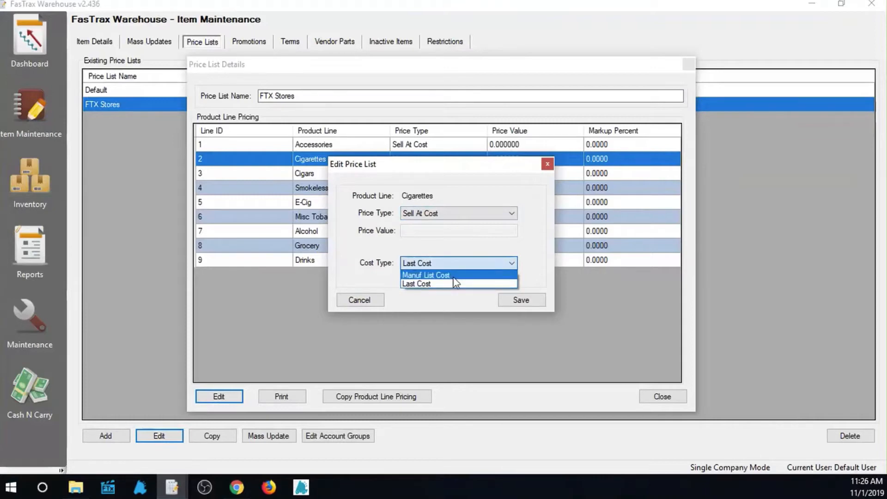
left_click(453, 284)
left_click(527, 300)
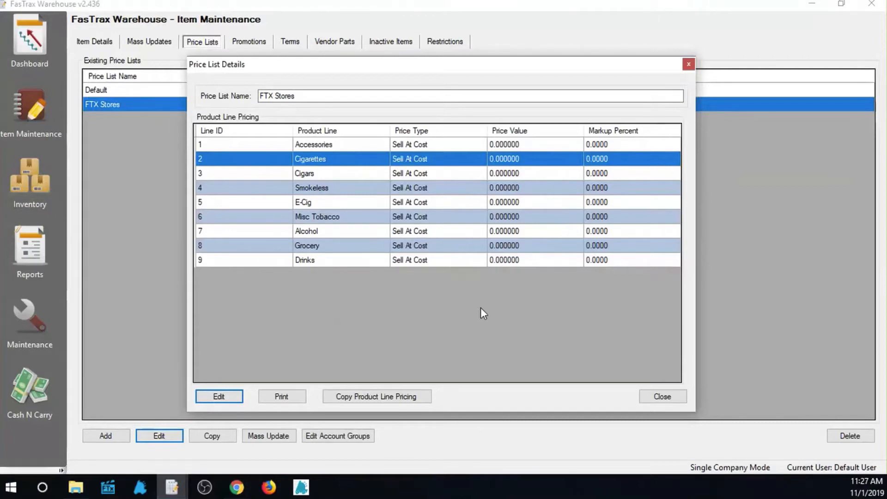
Try pricing Cigarettes with Add $ & % Markup With Tax, price value .20 and 5% markup, then cancel and close the price list details.
left_click(223, 397)
left_click(512, 213)
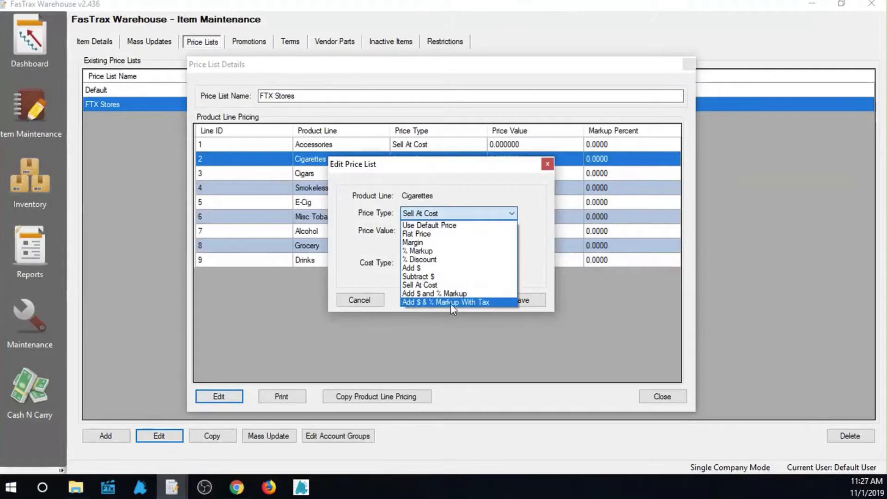
left_click(475, 301)
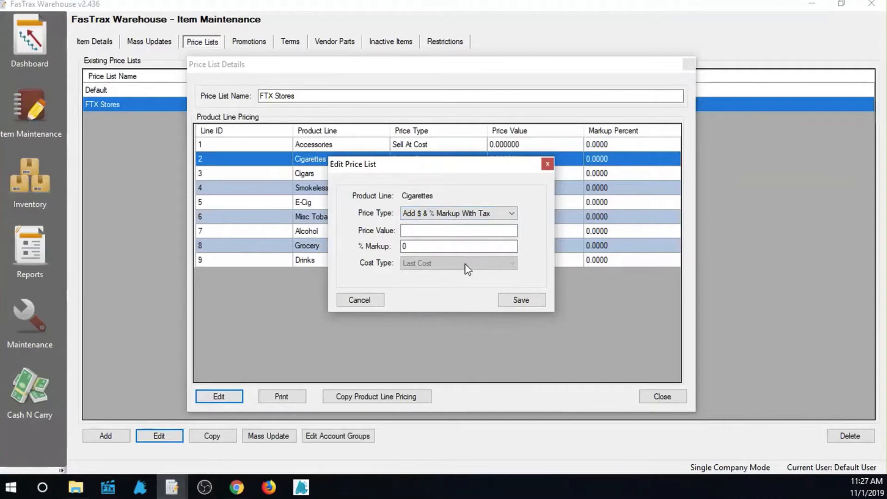
left_click(422, 246)
type("5")
left_click(457, 231)
type(".20")
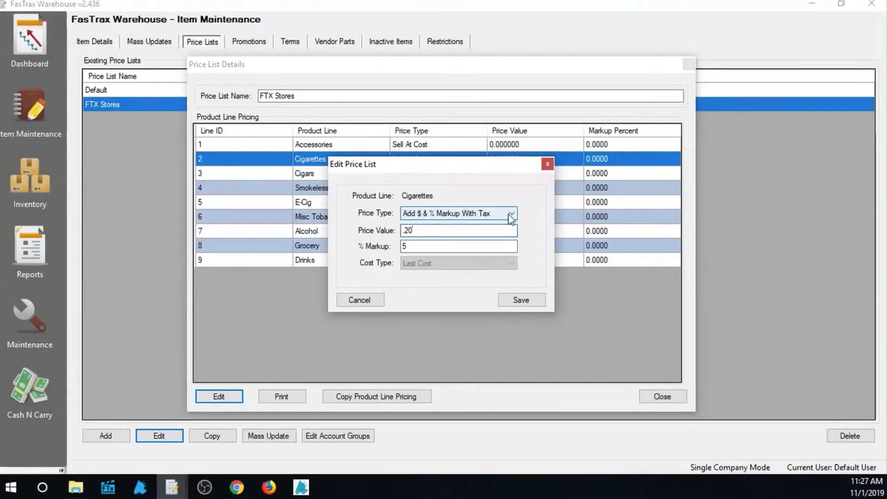
left_click(510, 215)
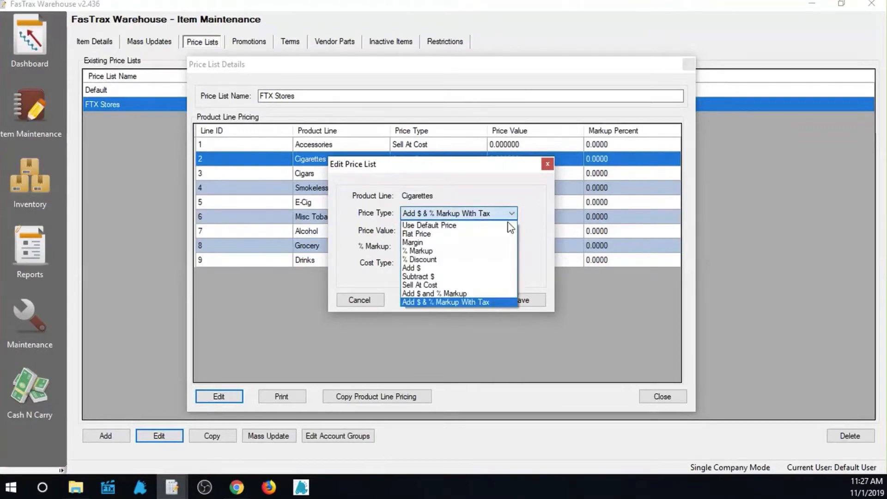
left_click(469, 303)
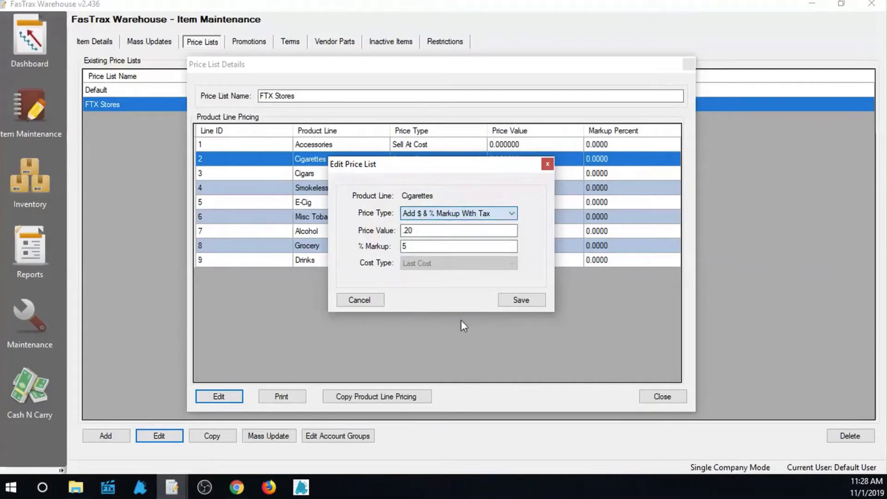
left_click(350, 301)
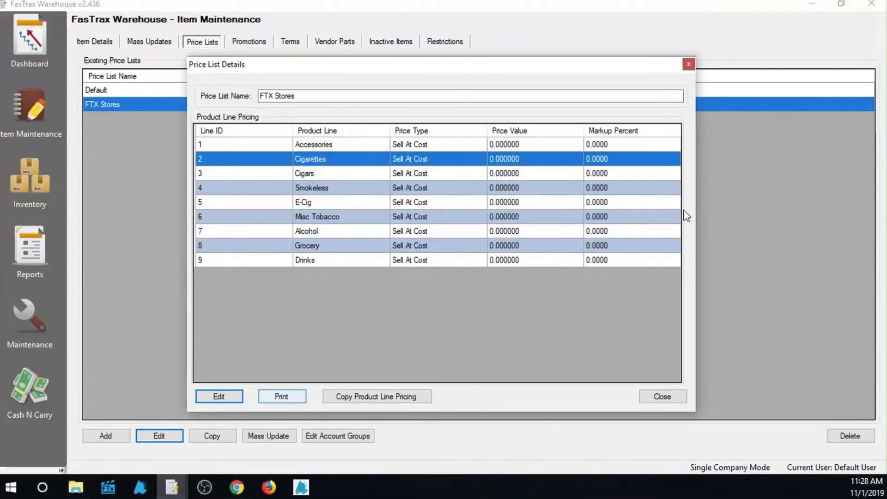
left_click(687, 65)
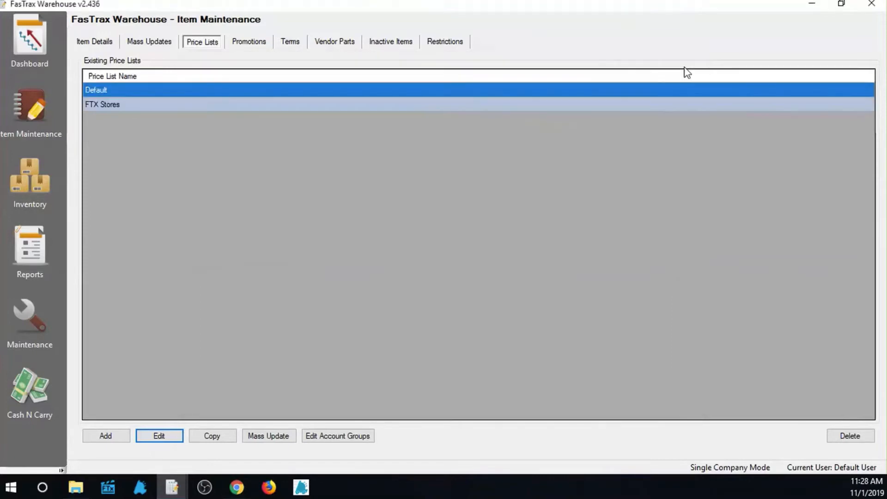
In the other FasTrax Warehouse window, select the FTX Stores account group, then start a new group and view its price list choices.
mouse_move(169, 485)
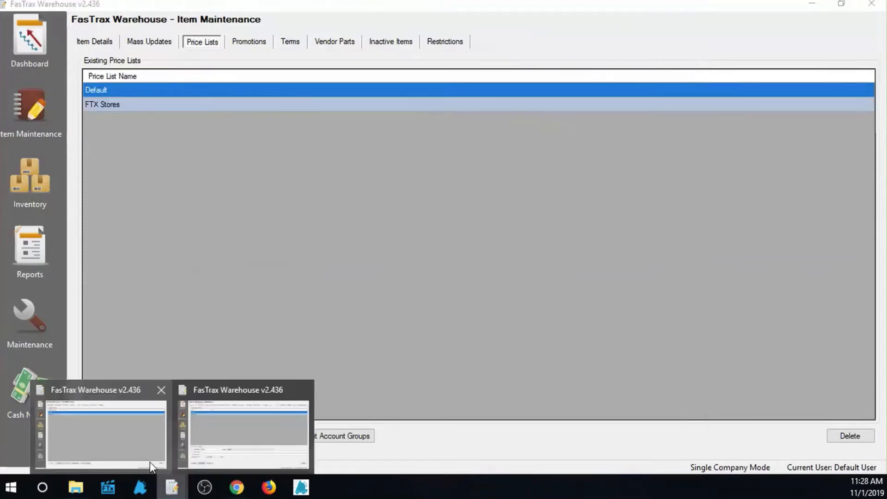
left_click(245, 441)
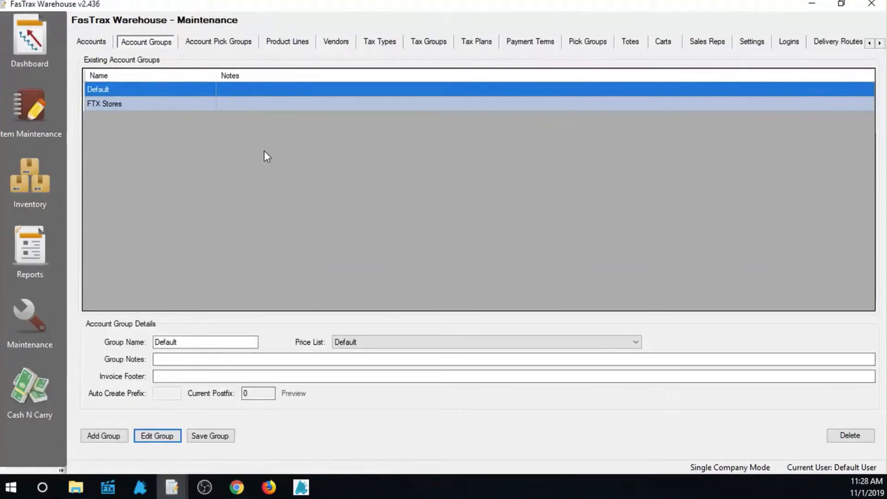
left_click(129, 102)
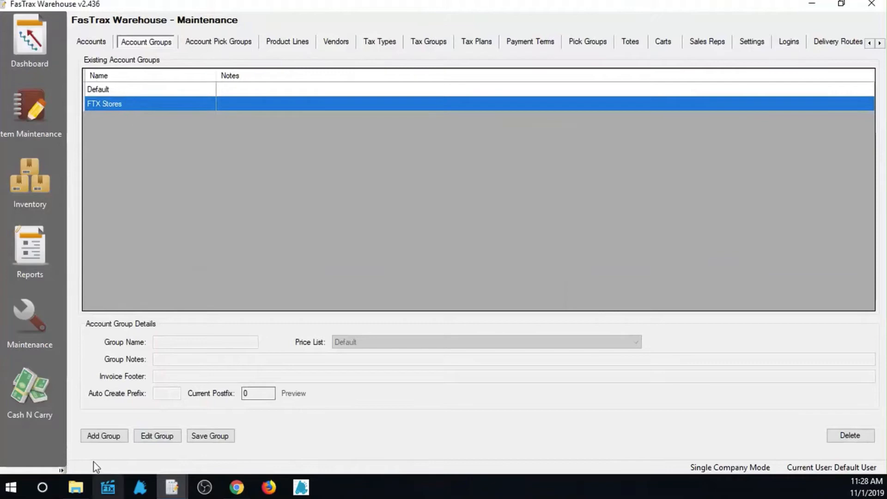
left_click(105, 437)
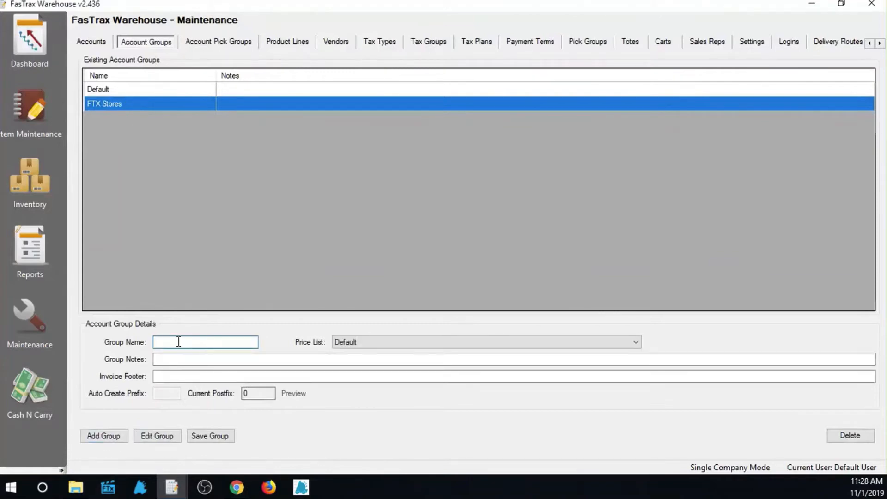
left_click(395, 342)
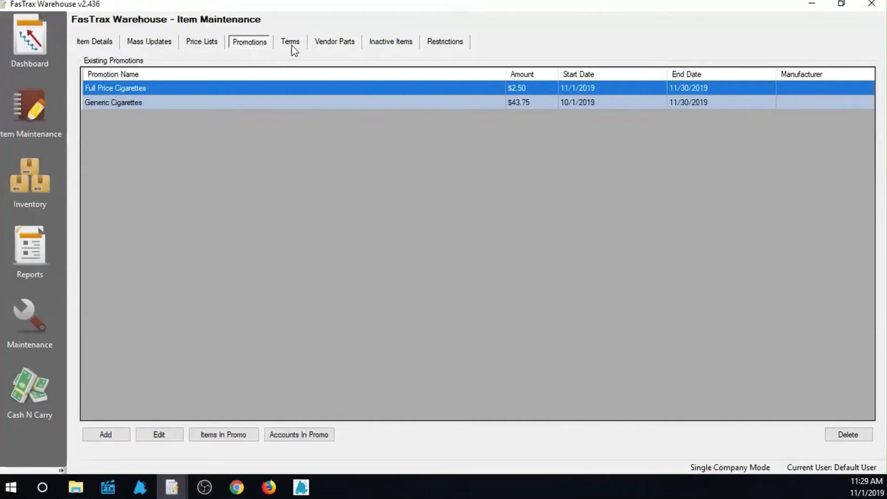
View the existing terms in Item Maintenance and return to the existing promotions.
left_click(292, 45)
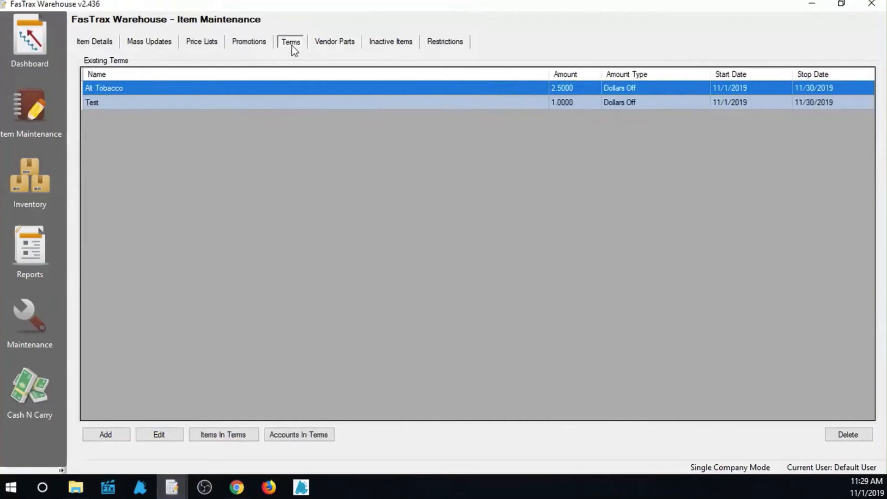
left_click(251, 48)
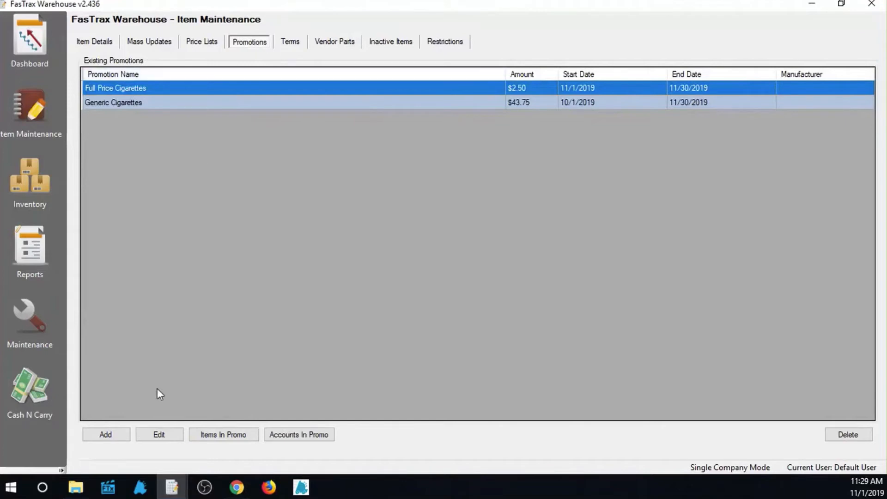
View the blank details form for a new promotion, close it, and open the Full Price Cigarettes promotion for editing.
left_click(119, 437)
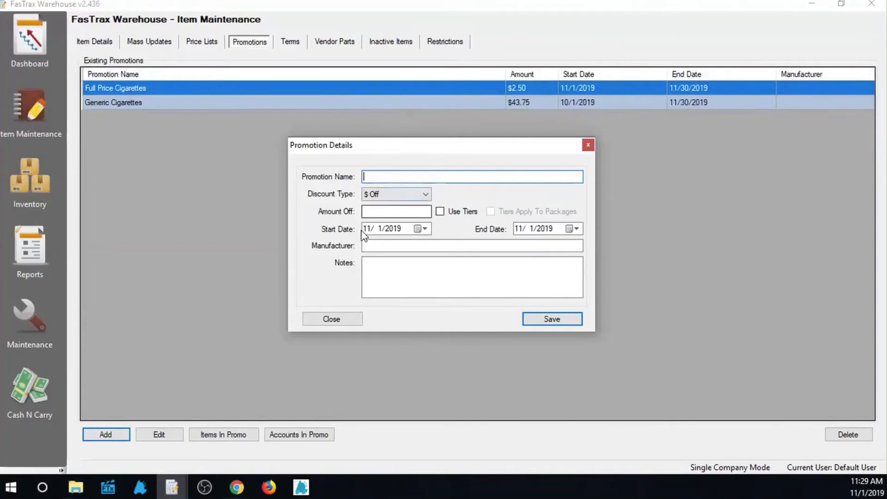
left_click(332, 319)
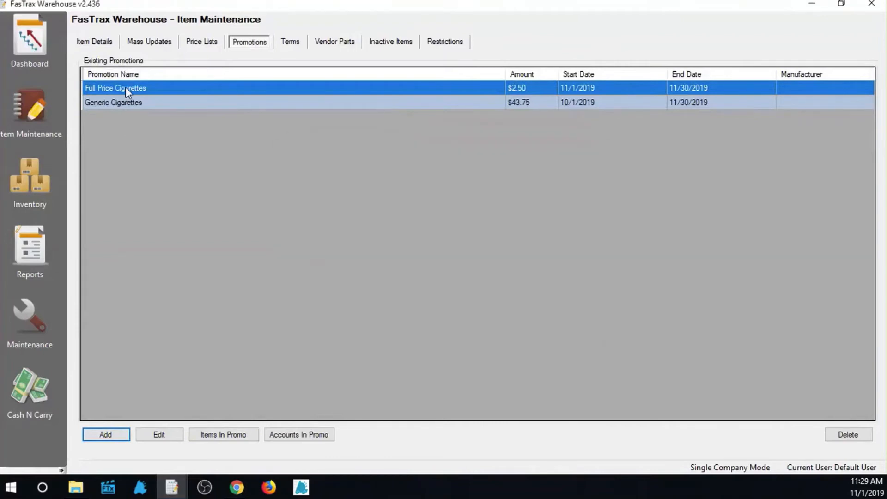
left_click(149, 436)
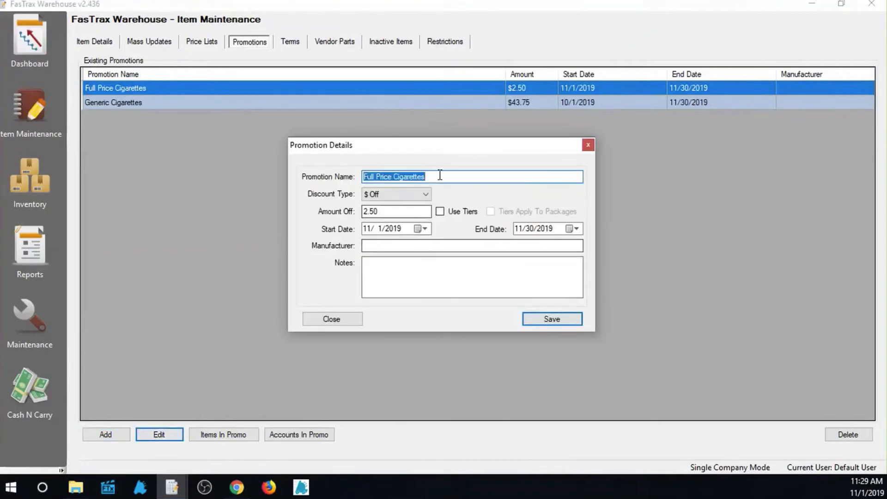